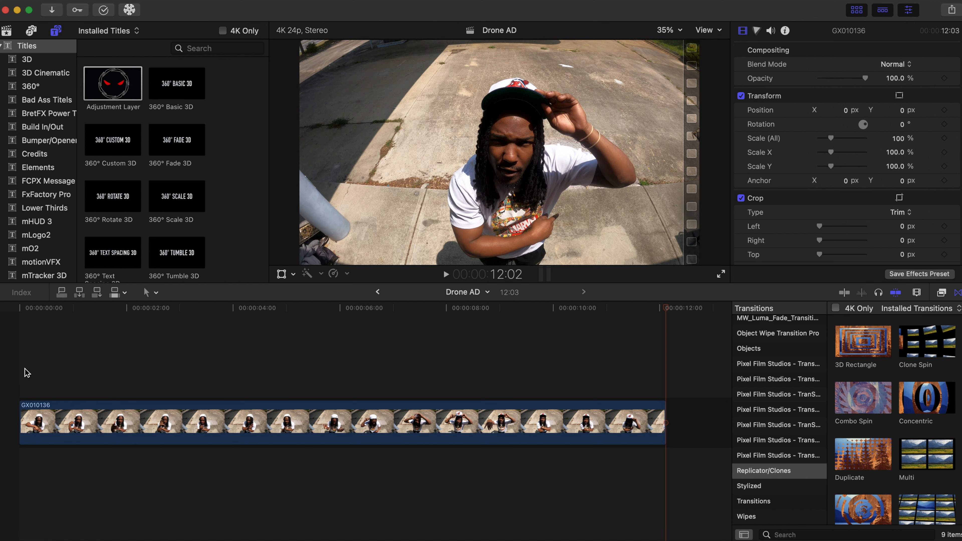
# Split the GX010136 clip on the timeline at 0:06 and 0:18
pyautogui.press('Home')
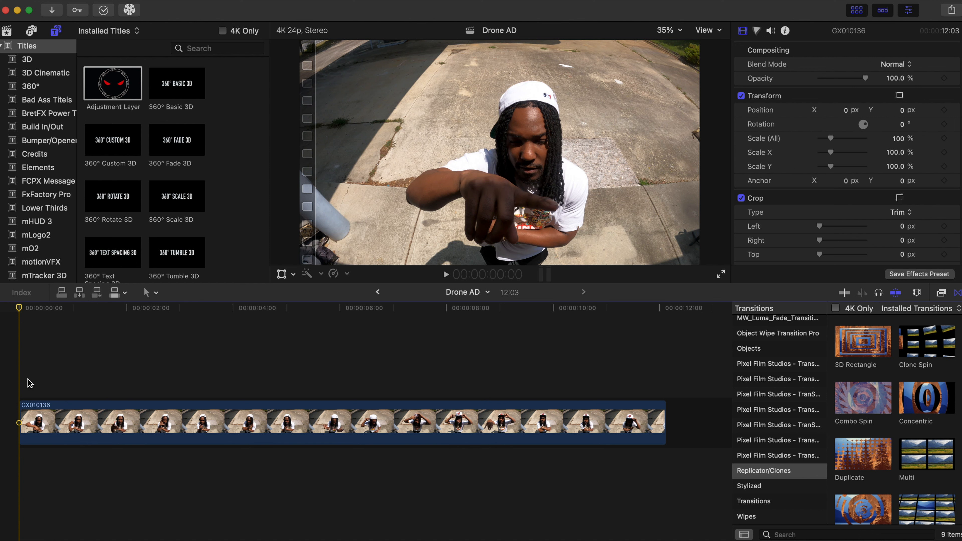
pyautogui.press('space')
pyautogui.press('Left')
pyautogui.press('Right')
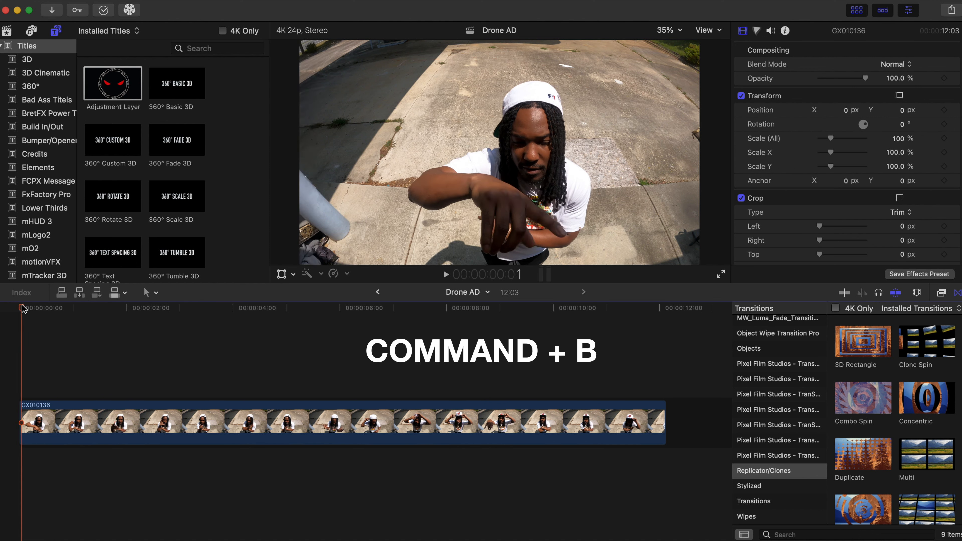
pyautogui.moveTo(22, 307); pyautogui.dragTo(34, 311)
pyautogui.click(44, 428)
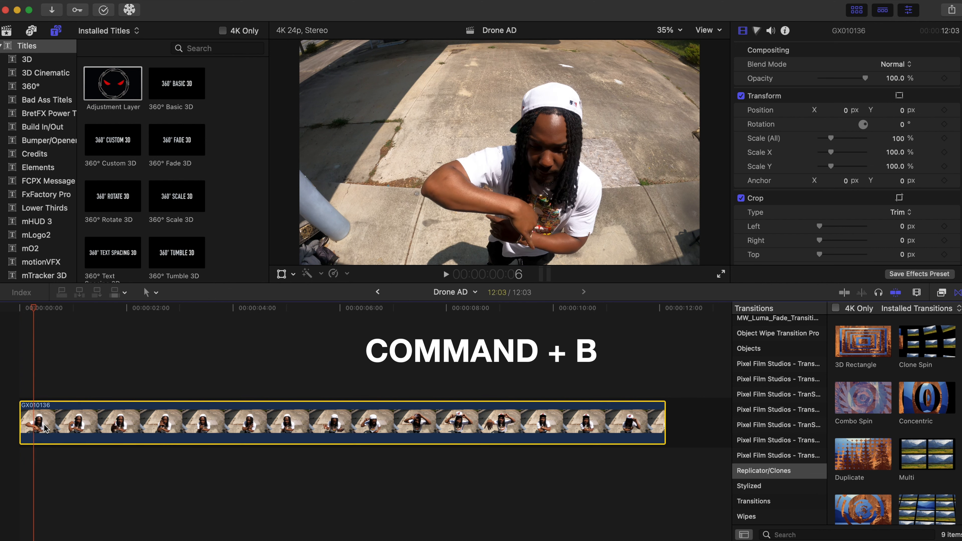
pyautogui.press('super+b')
pyautogui.moveTo(33, 308); pyautogui.dragTo(63, 321)
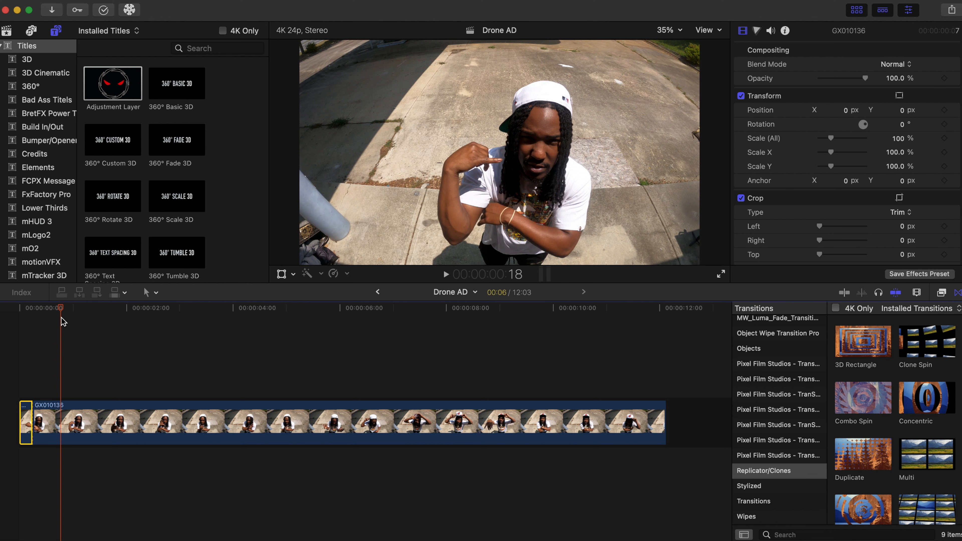
pyautogui.click(67, 426)
pyautogui.press('super+b')
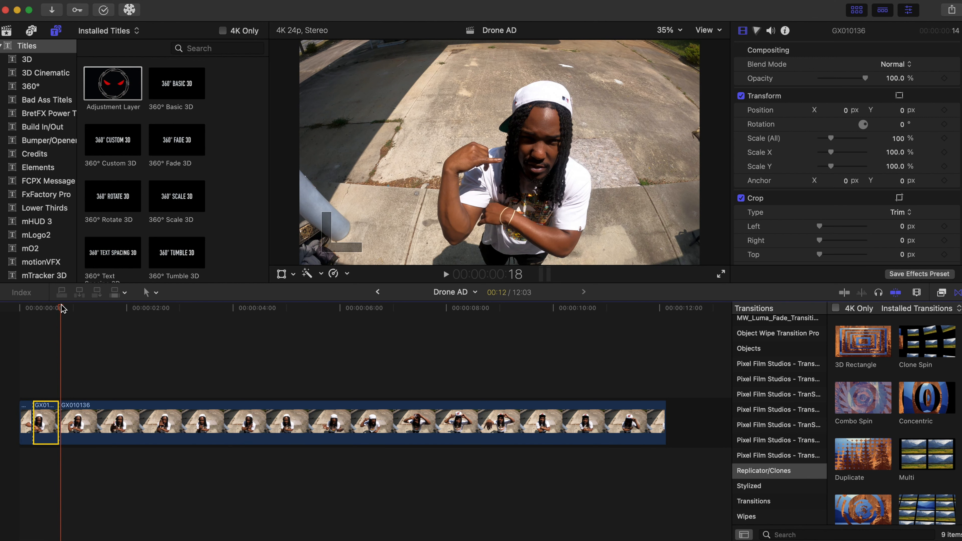
# Split the remaining long part of the clip at 1:07, about 1:22 and 2:13
pyautogui.moveTo(61, 310); pyautogui.dragTo(91, 315)
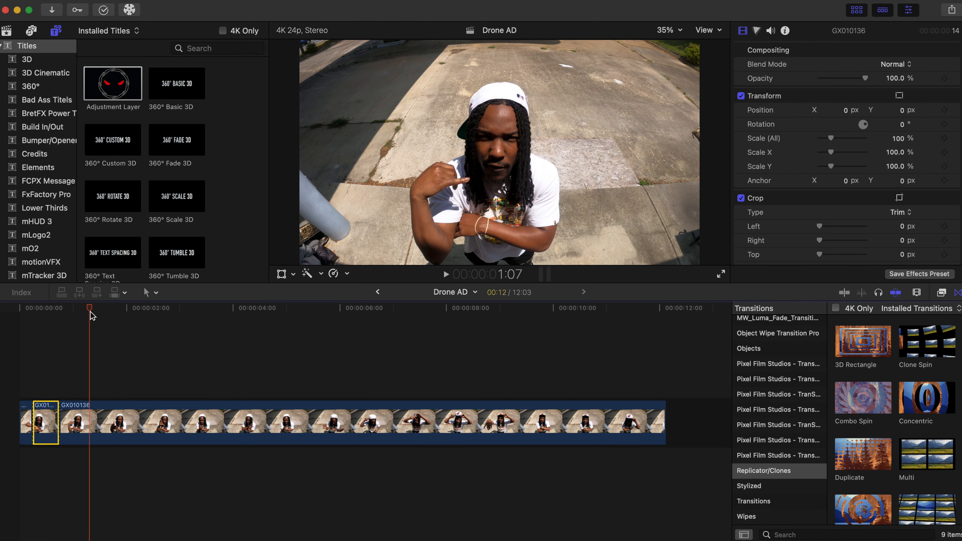
pyautogui.click(94, 425)
pyautogui.press('super+b')
pyautogui.moveTo(91, 306); pyautogui.dragTo(156, 312)
pyautogui.press('super+b')
pyautogui.click(159, 417)
pyautogui.press('super+b')
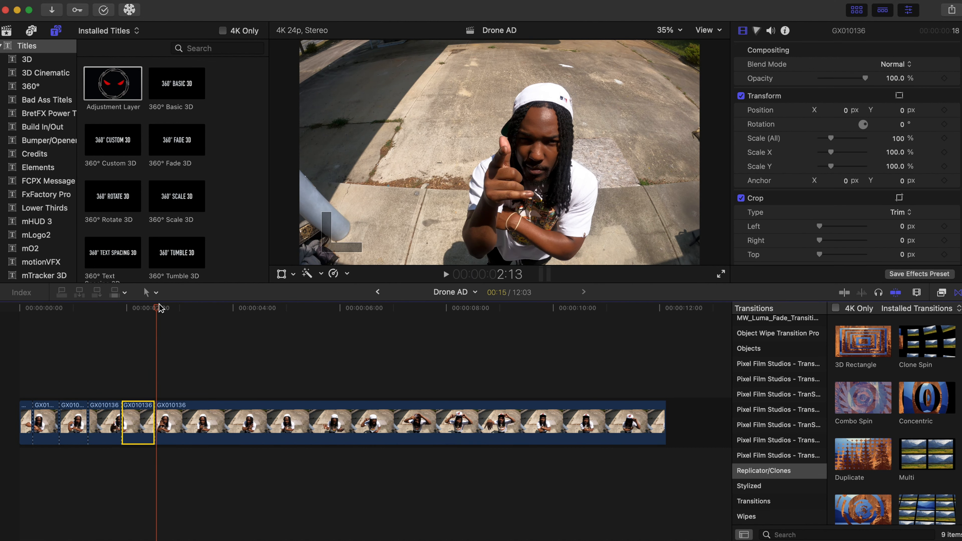
# Split the remaining long part at about 3:04 and 3:18, and return the playhead to the start
pyautogui.click(190, 423)
pyautogui.press('super+b')
pyautogui.click(227, 421)
pyautogui.press('super+b')
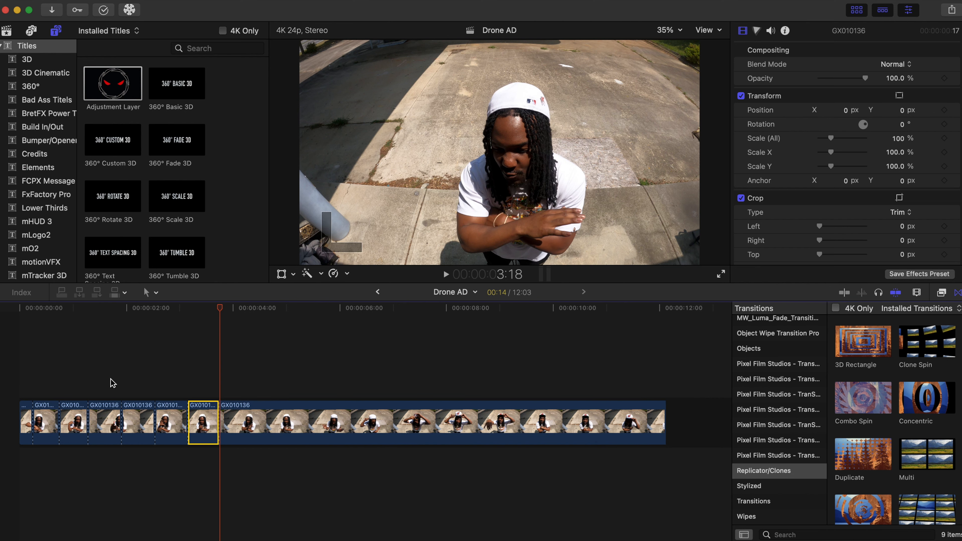
pyautogui.click(17, 386)
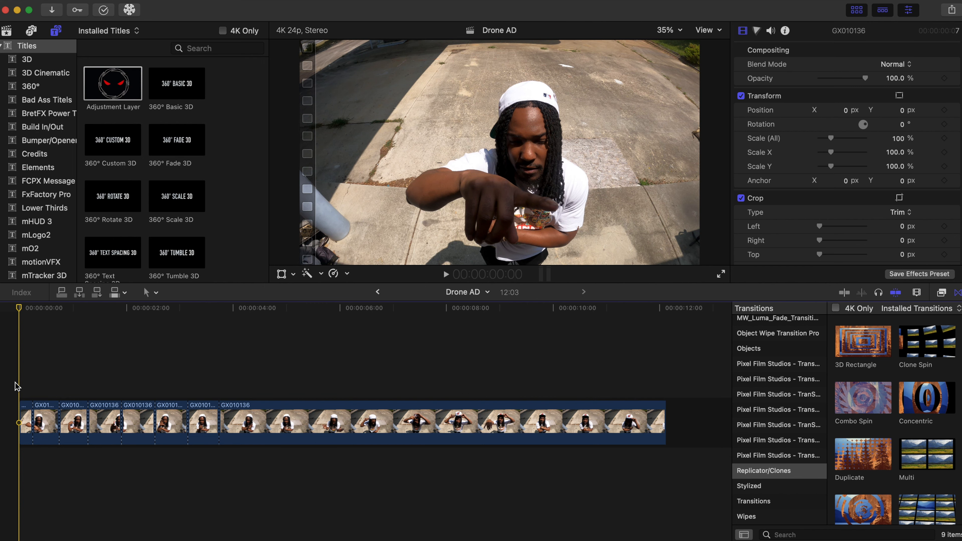
# Find the Flash transition in the Lights category and place it on each of the first three cuts
pyautogui.click(768, 354)
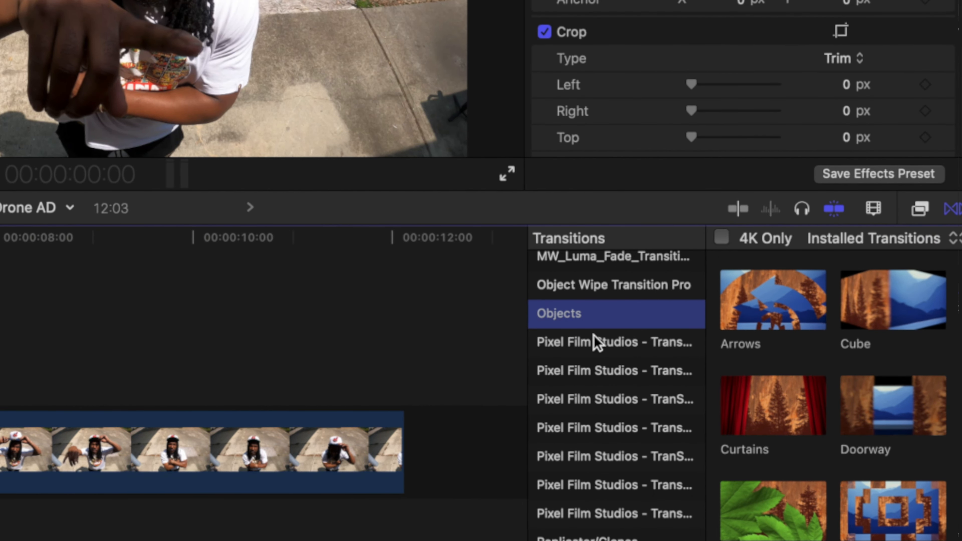
pyautogui.scroll(5, 597, 339)
pyautogui.scroll(3, 595, 340)
pyautogui.click(575, 450)
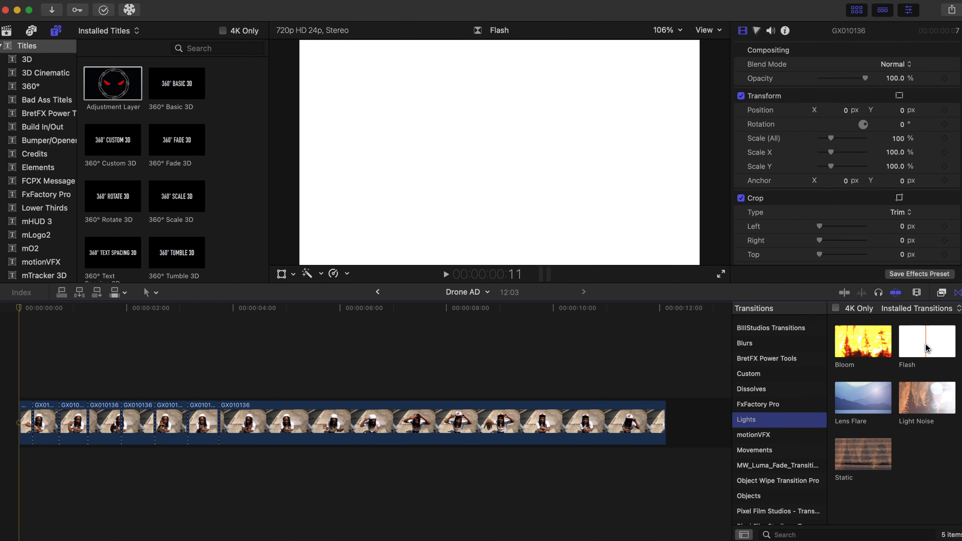
pyautogui.moveTo(861, 338); pyautogui.dragTo(29, 422)
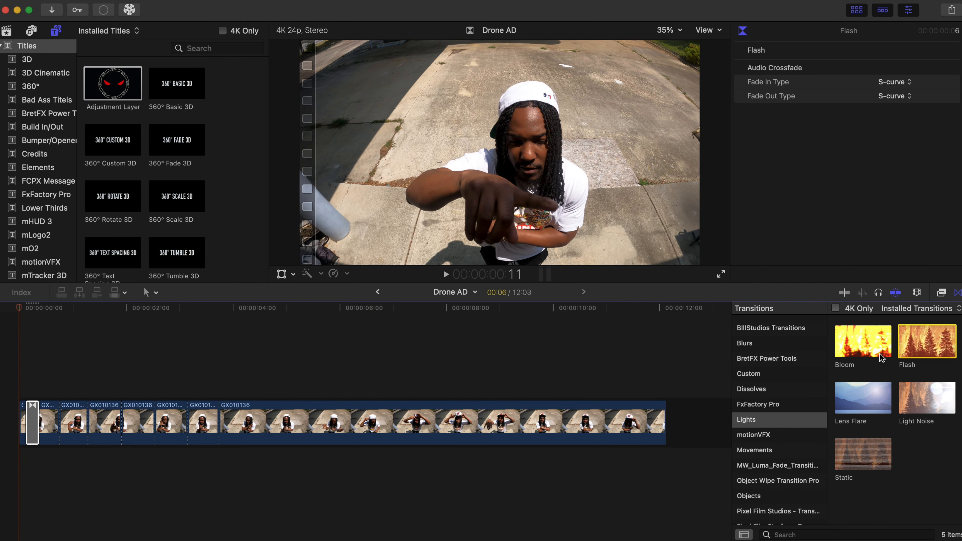
pyautogui.moveTo(916, 350); pyautogui.dragTo(55, 421)
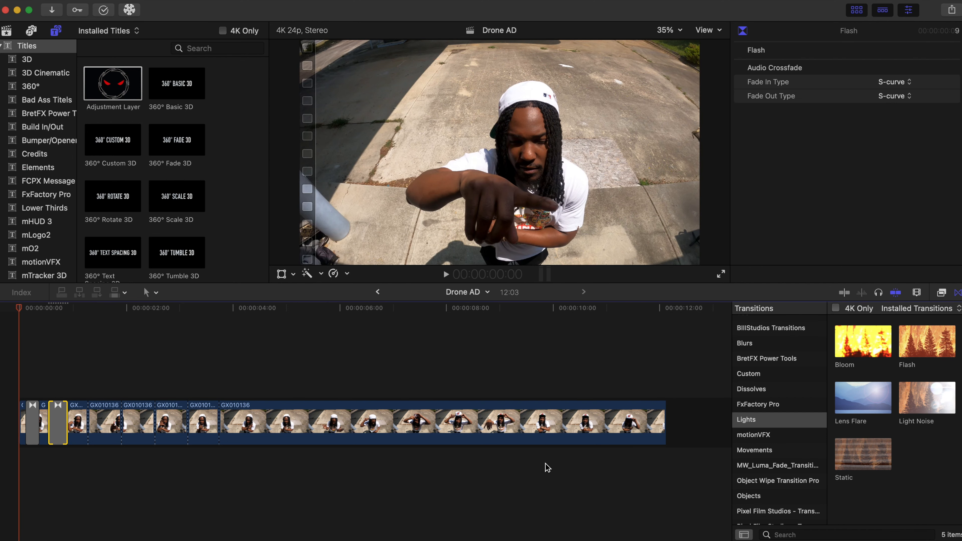
pyautogui.moveTo(900, 359); pyautogui.dragTo(80, 421)
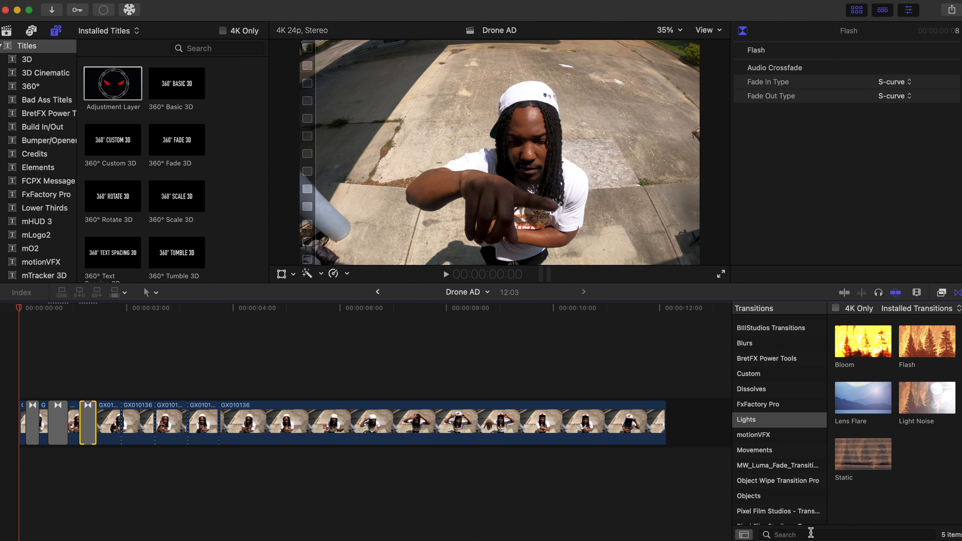
# Place the Clone Spin transition from the Replicator/Clones category on the fourth cut
pyautogui.scroll(-10, 802, 508)
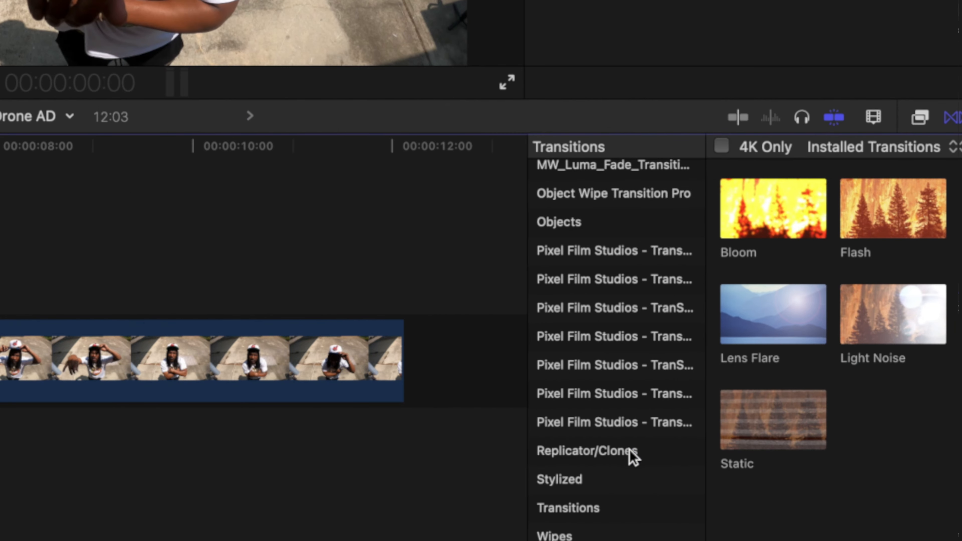
pyautogui.click(787, 473)
pyautogui.moveTo(924, 217)
pyautogui.mouseDown()
pyautogui.moveTo(74, 242)
pyautogui.moveTo(0, 313)
pyautogui.mouseUp()
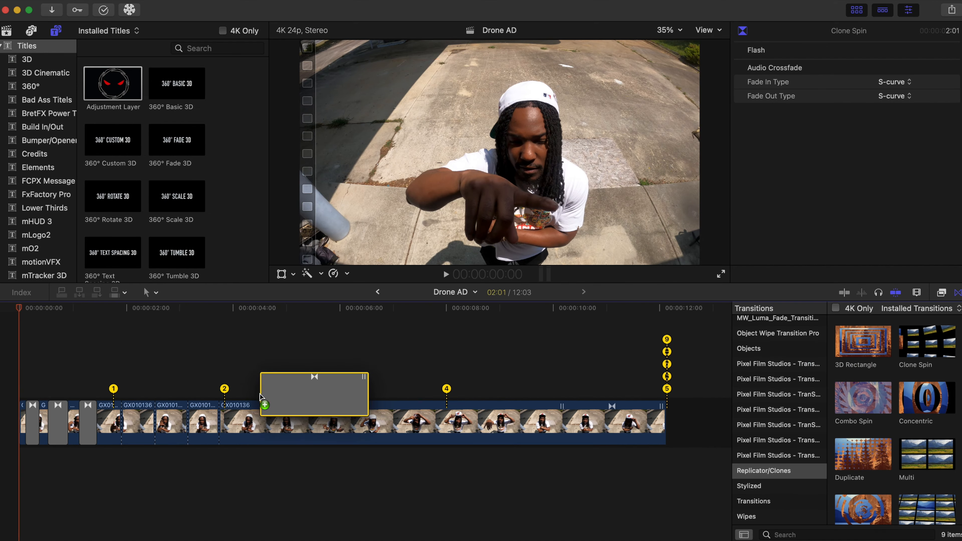
pyautogui.moveTo(260, 396)
pyautogui.mouseDown()
pyautogui.moveTo(163, 402)
pyautogui.moveTo(109, 411)
pyautogui.moveTo(103, 423)
pyautogui.moveTo(111, 418)
pyautogui.mouseUp()
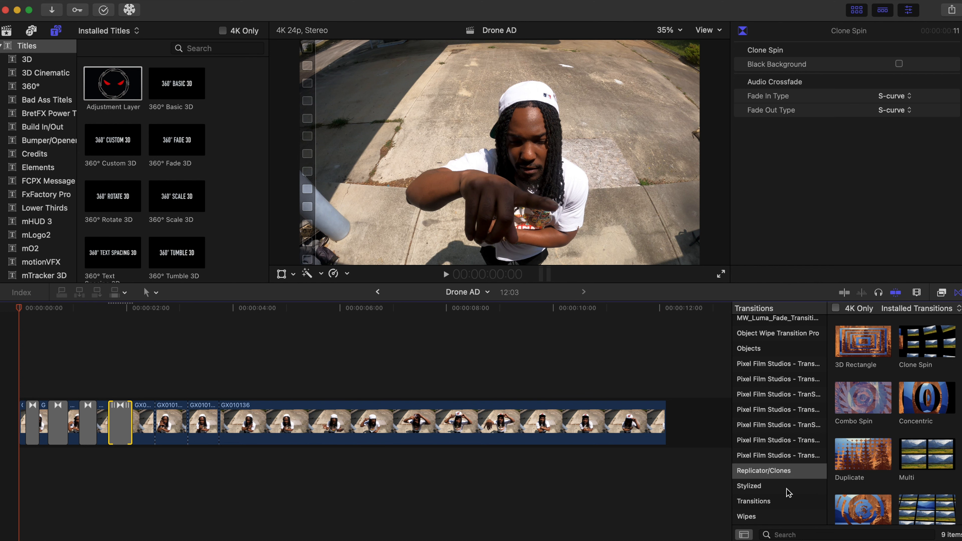
# Place a Flash transition on the fifth cut and shorten the Flash transitions on the first three cuts, the first to 3 frames
pyautogui.click(781, 502)
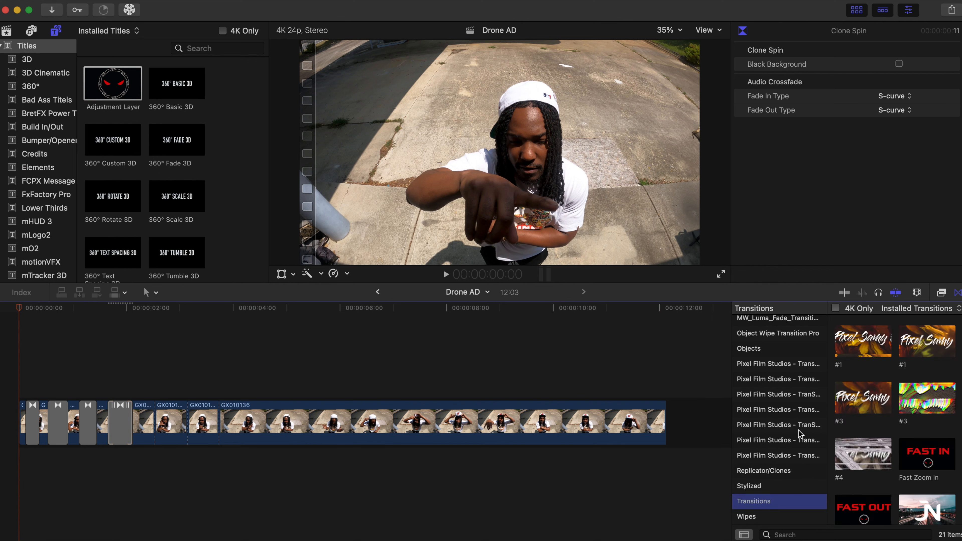
pyautogui.scroll(5, 800, 434)
pyautogui.click(771, 388)
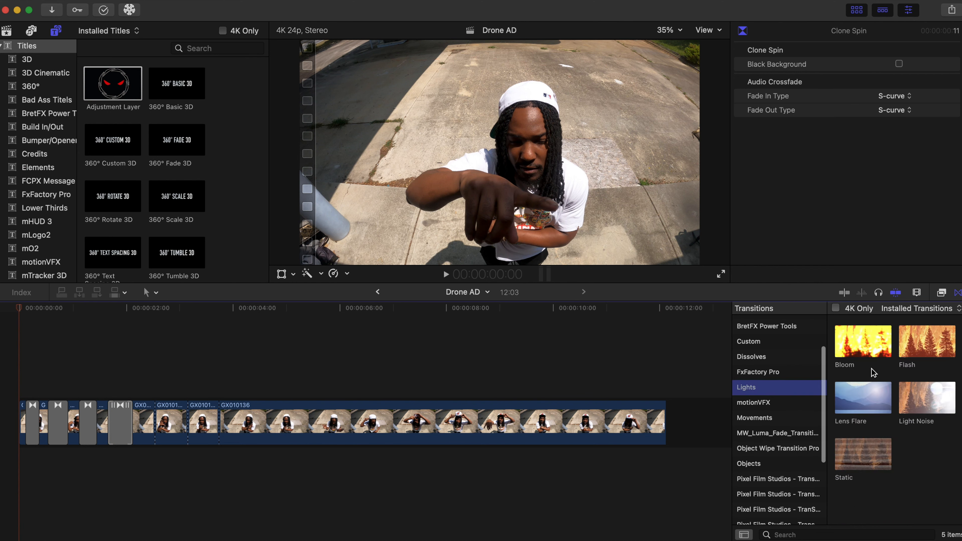
pyautogui.moveTo(928, 350); pyautogui.dragTo(149, 421)
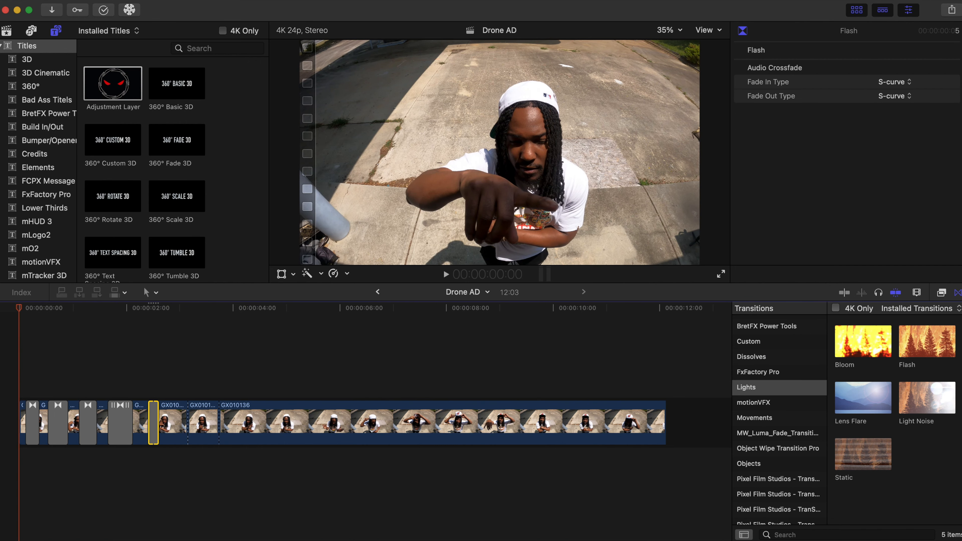
pyautogui.moveTo(82, 418); pyautogui.dragTo(31, 417)
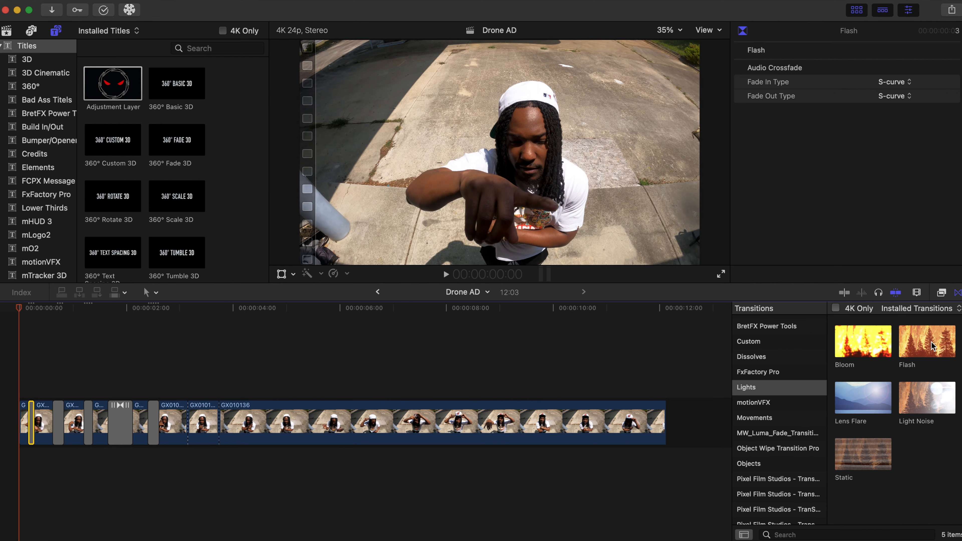
# Place Flash transitions on the sixth and seventh cuts and preview the sequence from the start
pyautogui.moveTo(931, 342); pyautogui.dragTo(185, 421)
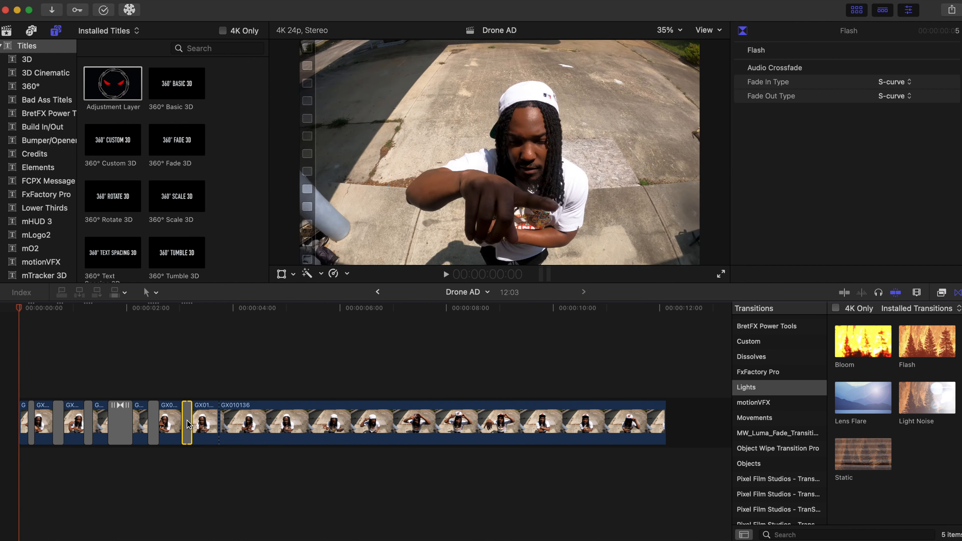
pyautogui.moveTo(957, 354); pyautogui.dragTo(215, 426)
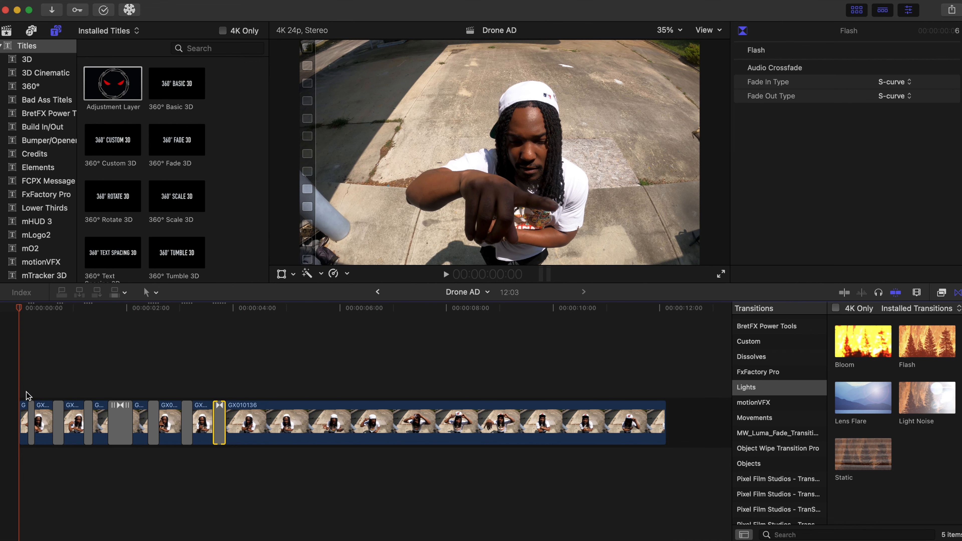
pyautogui.click(16, 390)
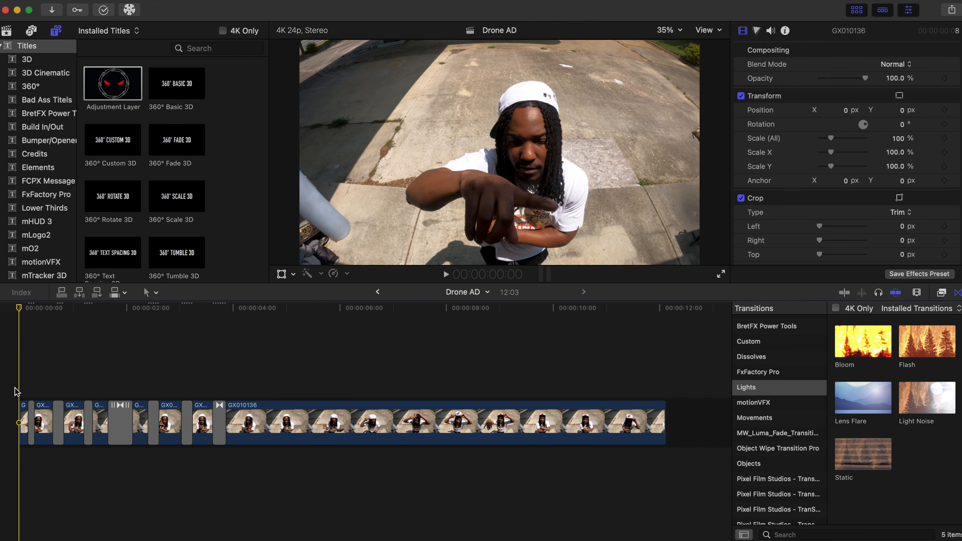
pyautogui.press('space')
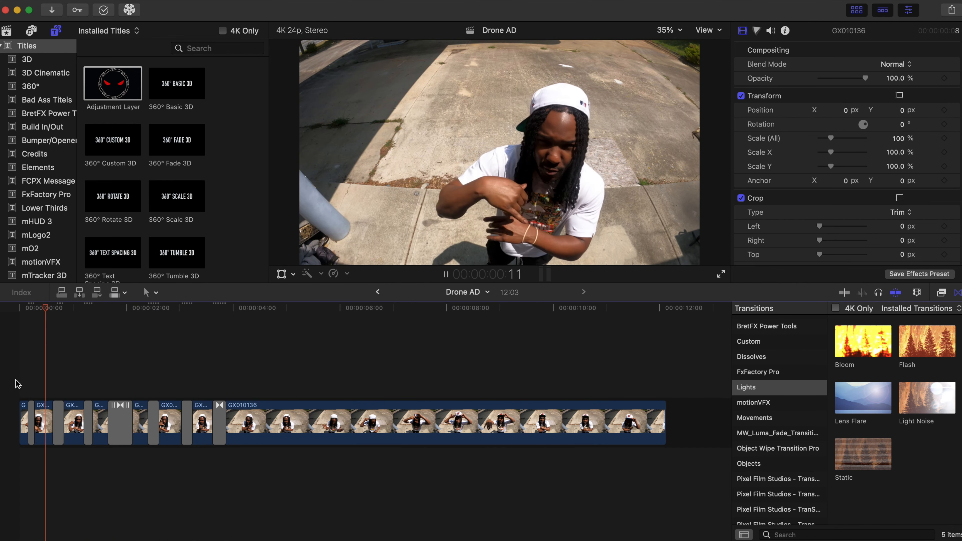
pyautogui.press('space')
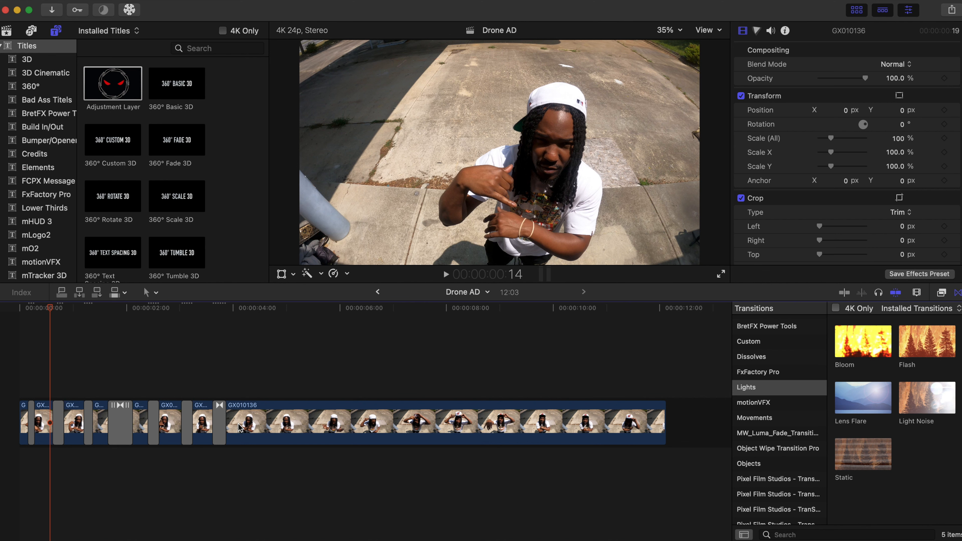
# Delete all seven transitions from the timeline, working from the last cut back to the first
pyautogui.click(220, 426)
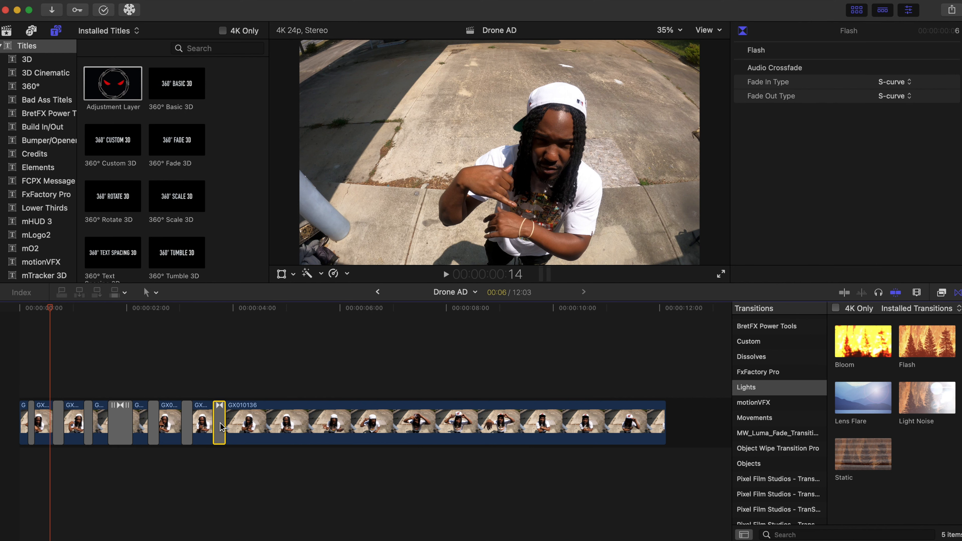
pyautogui.press('Delete')
pyautogui.click(186, 423)
pyautogui.press('Delete')
pyautogui.click(166, 422)
pyautogui.click(153, 422)
pyautogui.press('Delete')
pyautogui.click(119, 427)
pyautogui.press('Delete')
pyautogui.click(90, 428)
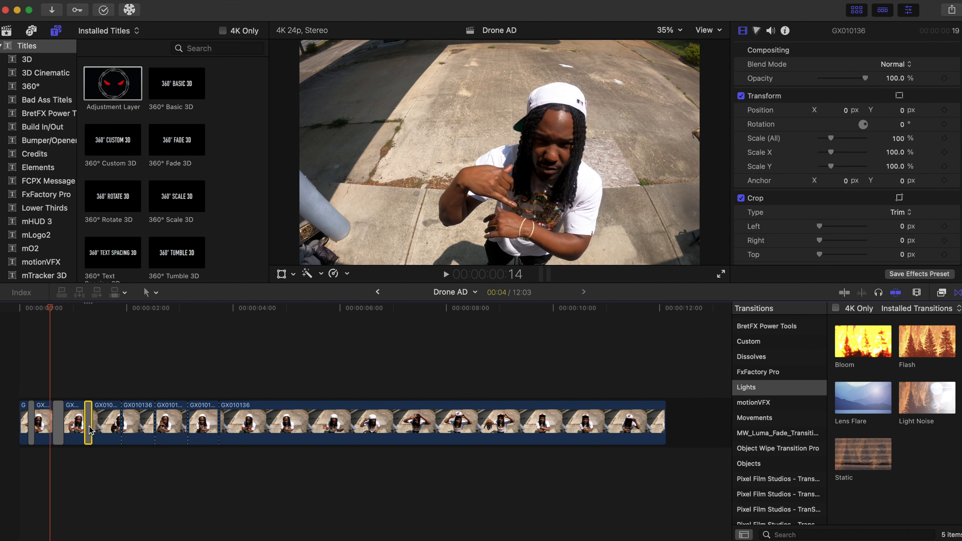
pyautogui.press('Delete')
pyautogui.click(58, 422)
pyautogui.press('Delete')
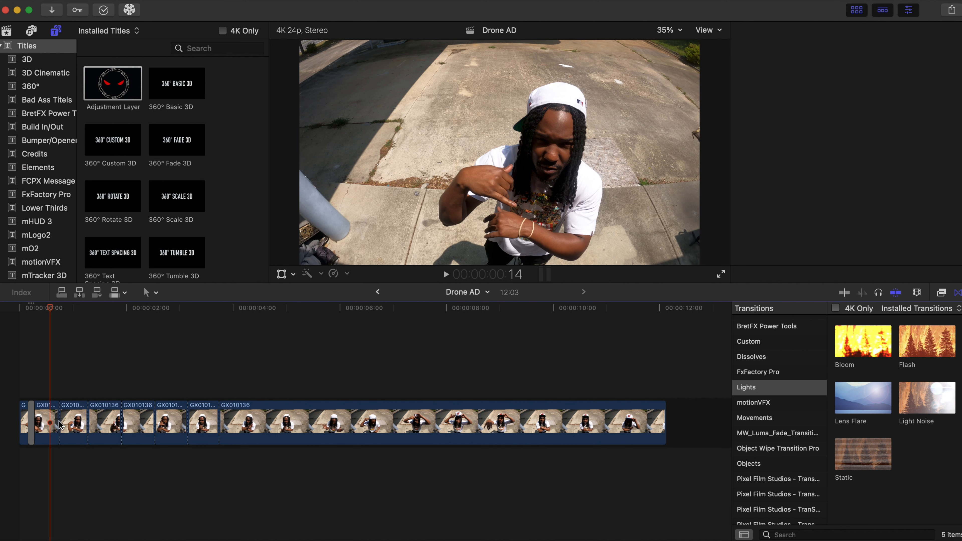
pyautogui.click(31, 421)
pyautogui.press('Delete')
# Select all eight clip segments and join them into one continuous clip
pyautogui.click(106, 418)
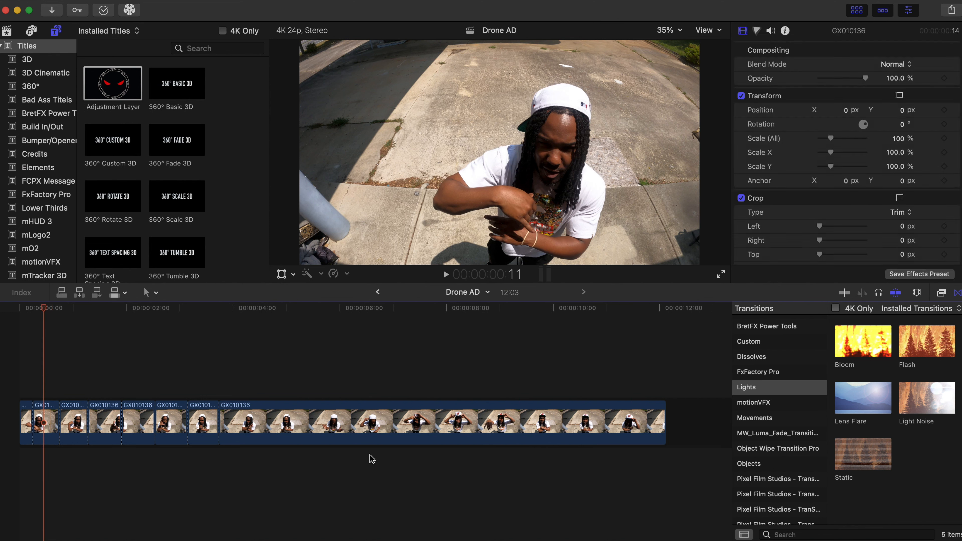
pyautogui.click(335, 423)
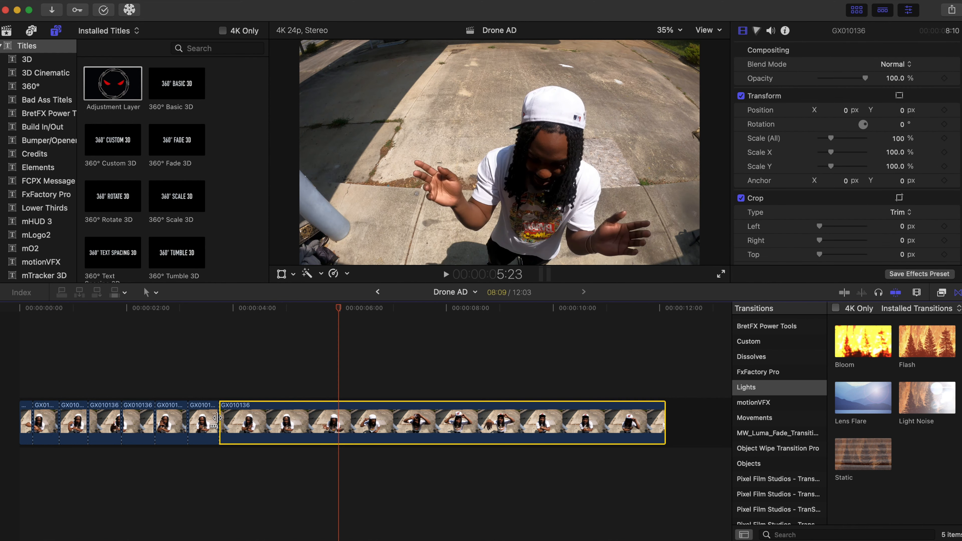
pyautogui.moveTo(221, 390); pyautogui.dragTo(11, 442)
pyautogui.click(144, 1)
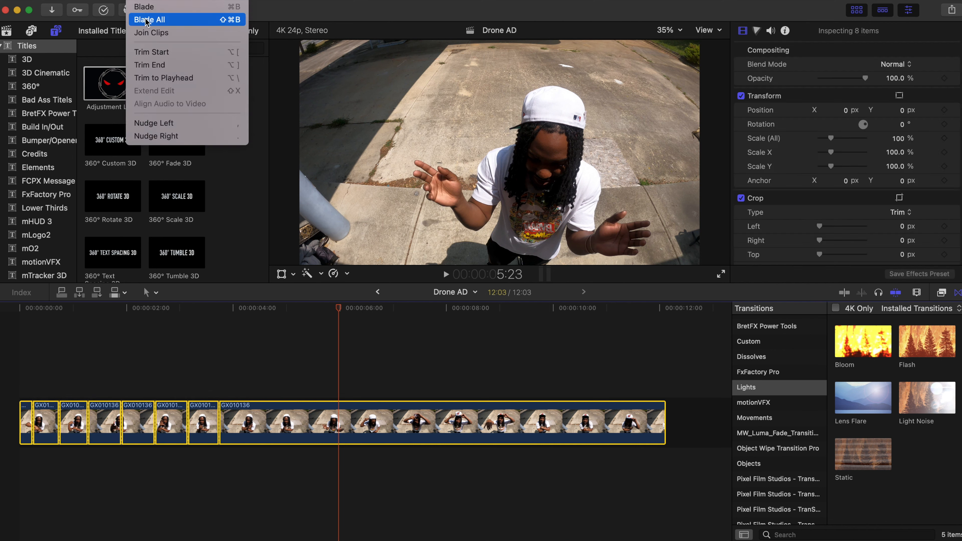
pyautogui.click(150, 33)
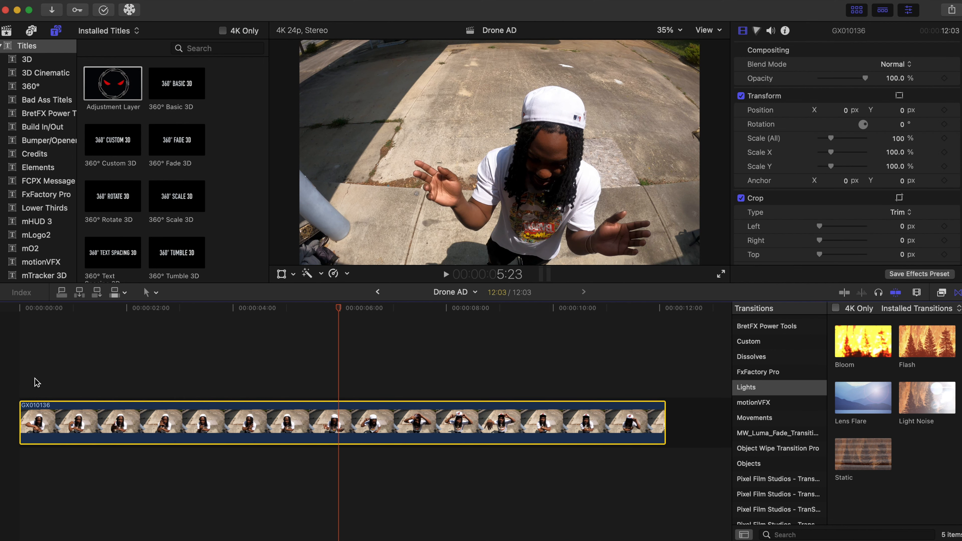
# Split the joined GX010136 clip at 1:23 and again at 4:04
pyautogui.click(123, 316)
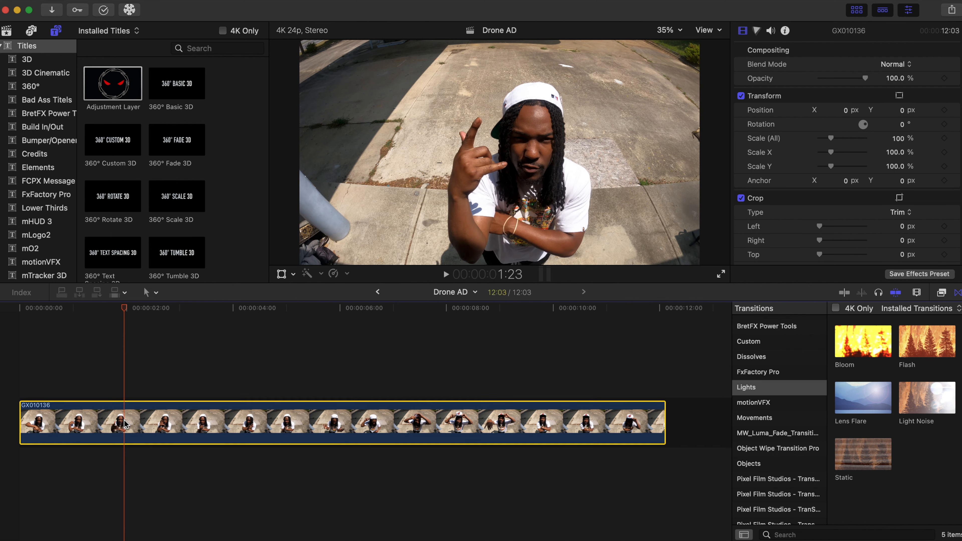
pyautogui.press('super+b')
pyautogui.moveTo(123, 306); pyautogui.dragTo(241, 341)
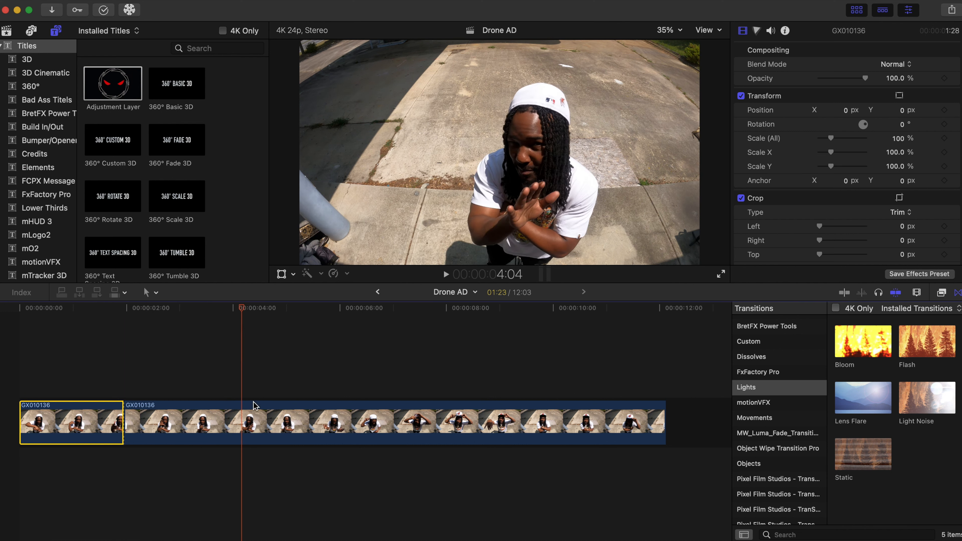
pyautogui.click(242, 426)
pyautogui.press('super+b')
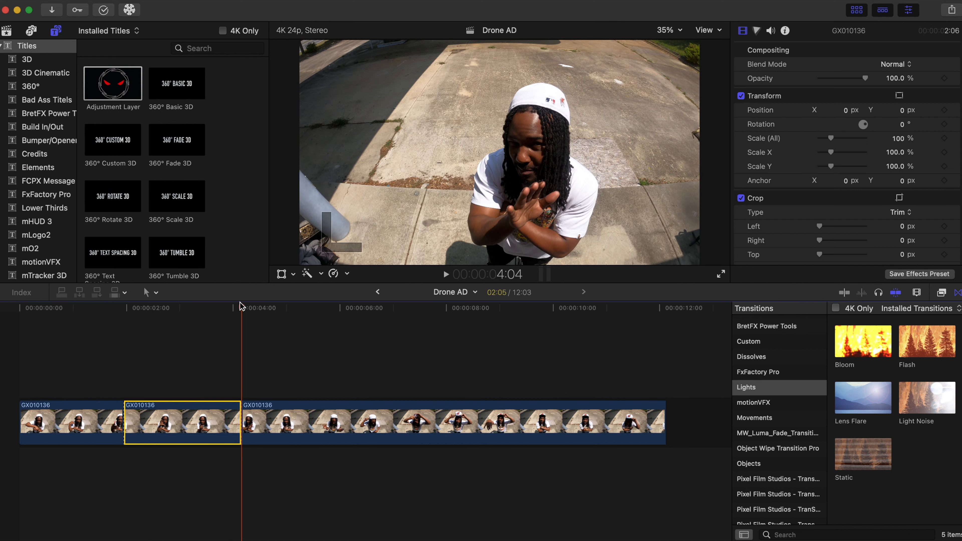
# Cut the remaining part of the GX010136 clip at 6:16 and 8:13
pyautogui.moveTo(241, 306); pyautogui.dragTo(377, 329)
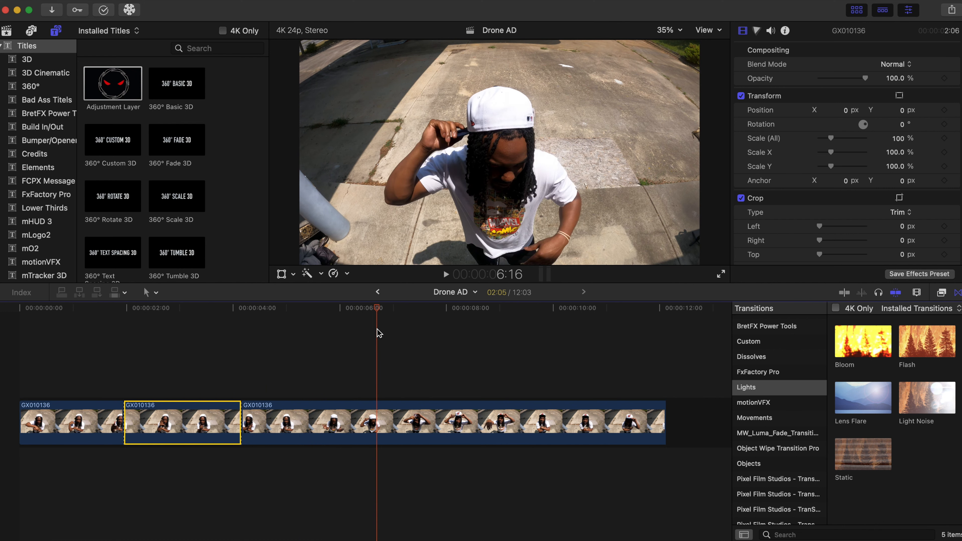
pyautogui.click(380, 421)
pyautogui.press('super+b')
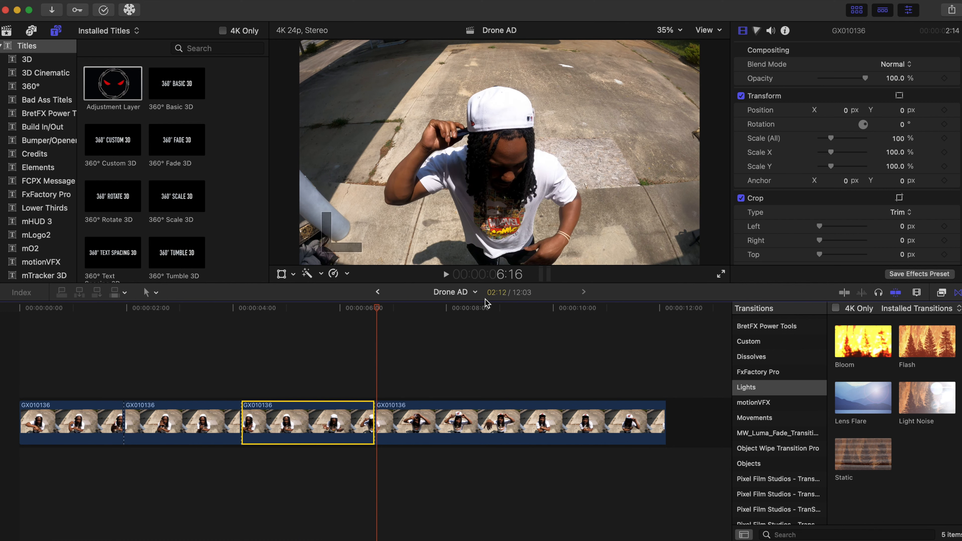
pyautogui.moveTo(378, 312); pyautogui.dragTo(476, 328)
pyautogui.click(481, 427)
pyautogui.press('super+b')
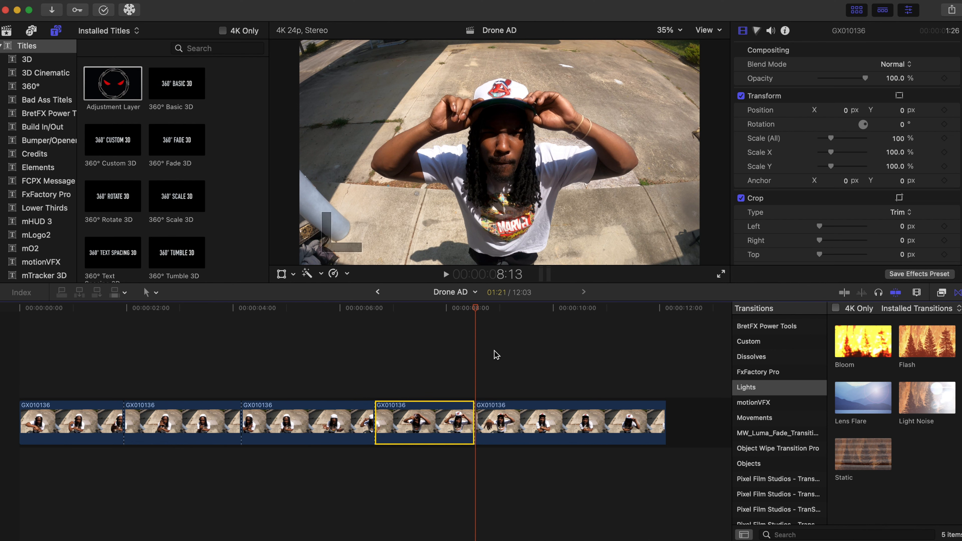
# Add a fifth cut to the GX010136 clip at 10:11
pyautogui.moveTo(476, 311); pyautogui.dragTo(576, 339)
pyautogui.click(579, 413)
pyautogui.press('super+b')
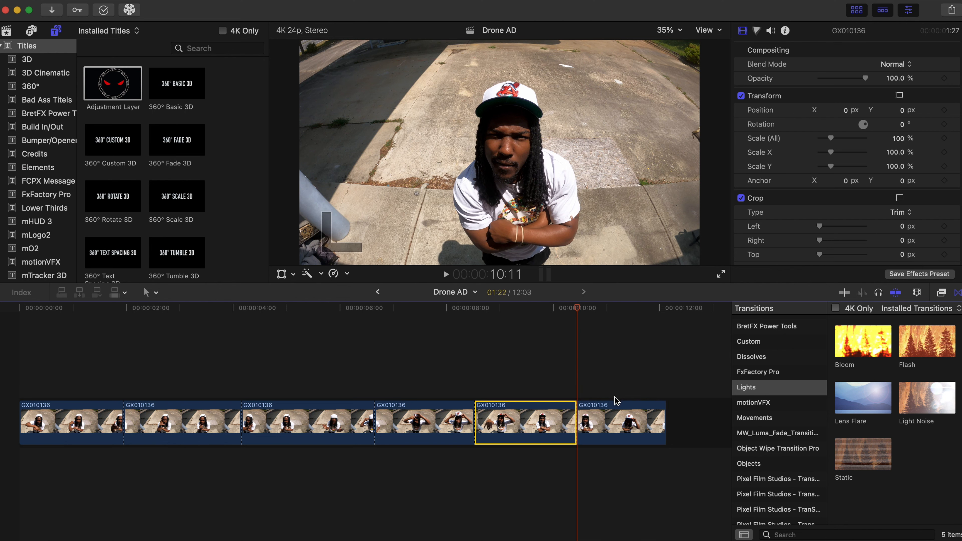
# Extend the end of the last segment so the sequence runs to 13:16, and split that segment at 12:07
pyautogui.moveTo(660, 417); pyautogui.dragTo(689, 421)
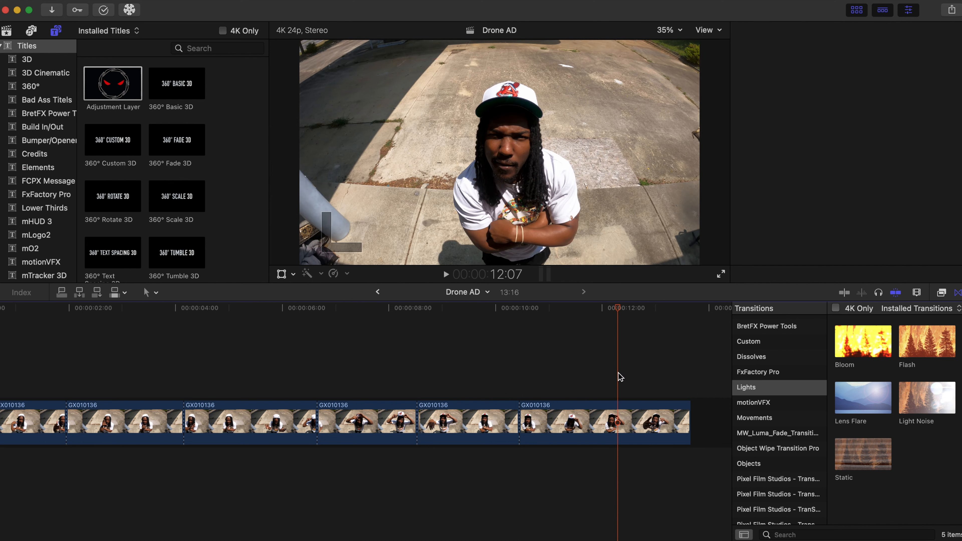
pyautogui.click(618, 378)
pyautogui.click(620, 418)
pyautogui.press('super+b')
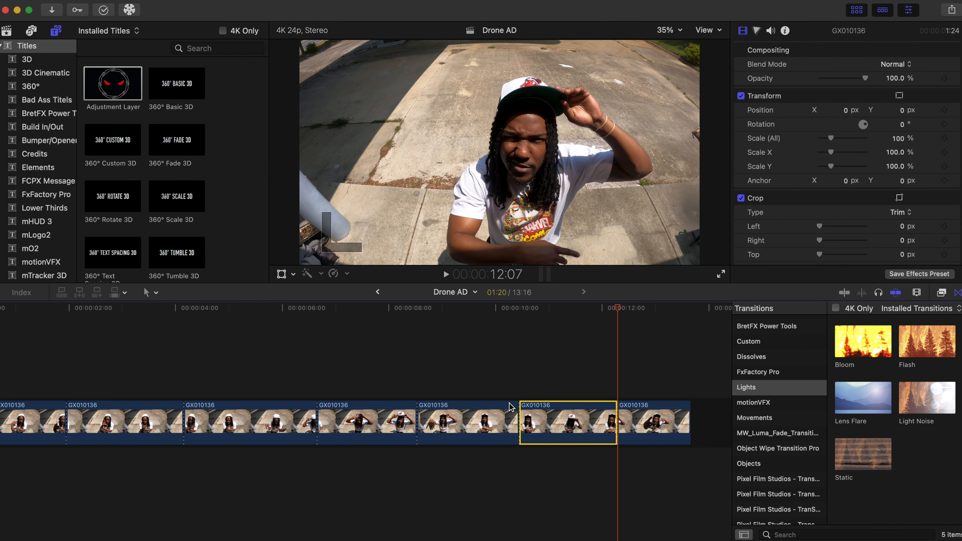
# Add Flash transitions at the sequence start and on the first two cuts, shortening those at the start and second cut to 12 frames
pyautogui.hscroll(-3, 727, 396)
pyautogui.moveTo(907, 353); pyautogui.dragTo(117, 420)
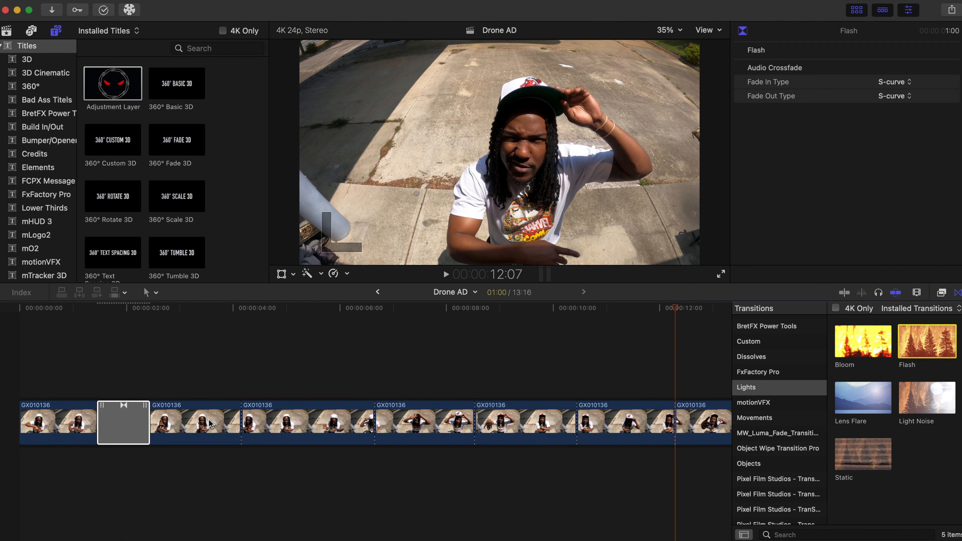
pyautogui.moveTo(867, 362); pyautogui.dragTo(10, 429)
pyautogui.moveTo(71, 419); pyautogui.dragTo(43, 418)
pyautogui.moveTo(904, 343); pyautogui.dragTo(227, 418)
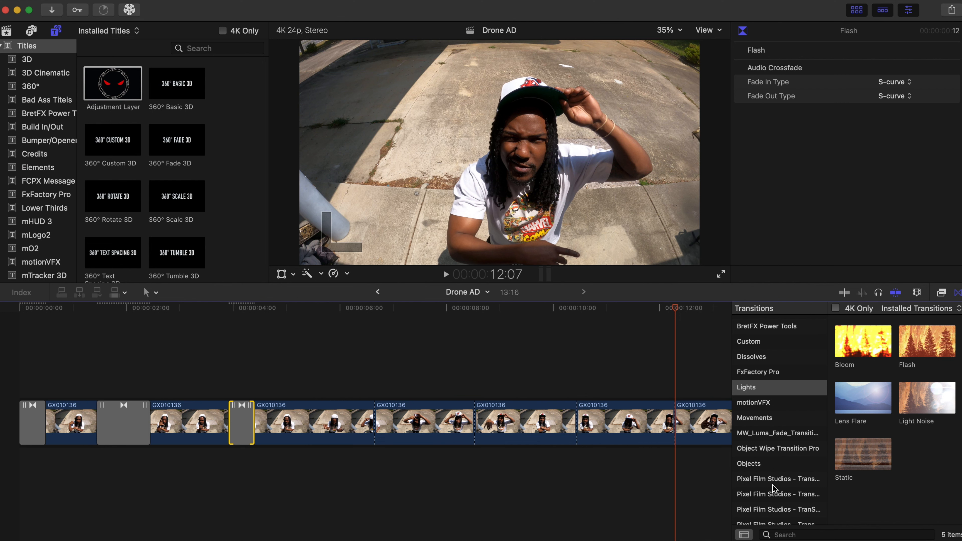
# Place a Clone Spin transition from Replicator/Clones on the third cut and shorten it to 1:07
pyautogui.scroll(-5, 772, 491)
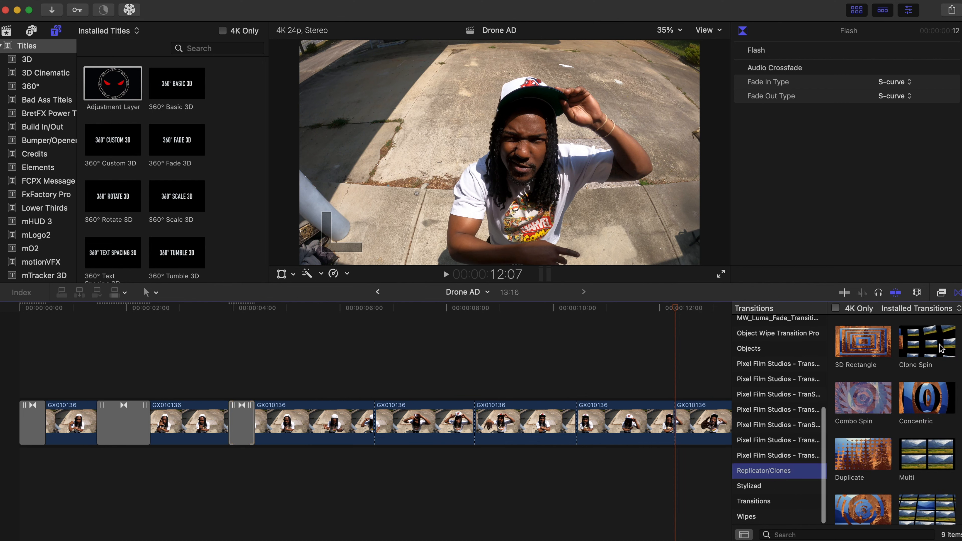
pyautogui.moveTo(912, 343)
pyautogui.mouseDown()
pyautogui.moveTo(339, 434)
pyautogui.moveTo(331, 427)
pyautogui.mouseUp()
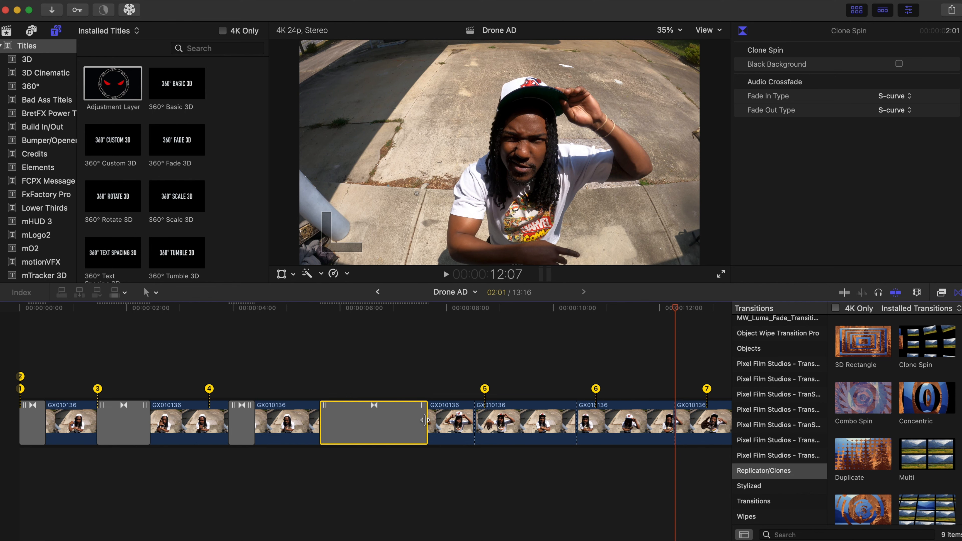
pyautogui.moveTo(423, 420); pyautogui.dragTo(407, 420)
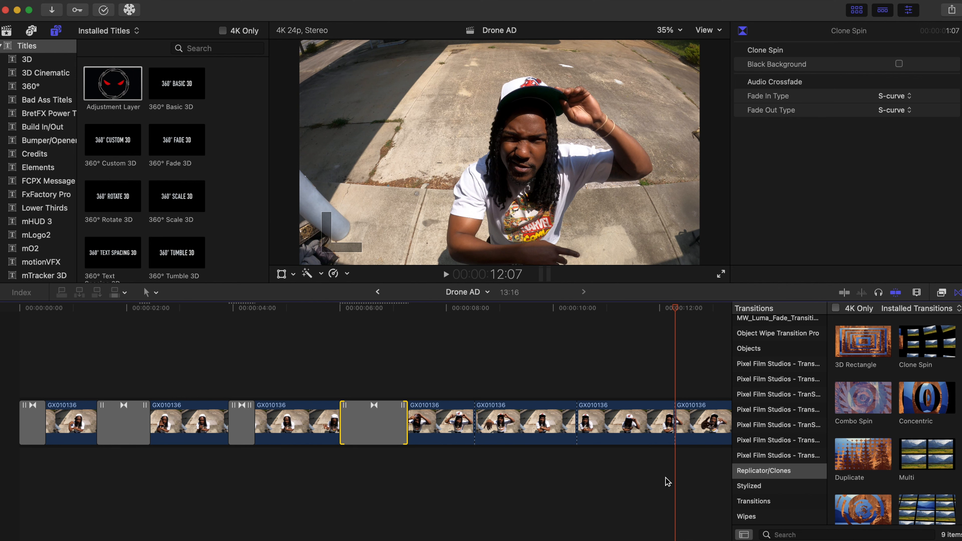
# Place Flash transitions from Lights on the fourth, fifth and sixth cuts, shortening the one on the fourth cut to about 12 frames
pyautogui.scroll(5, 762, 417)
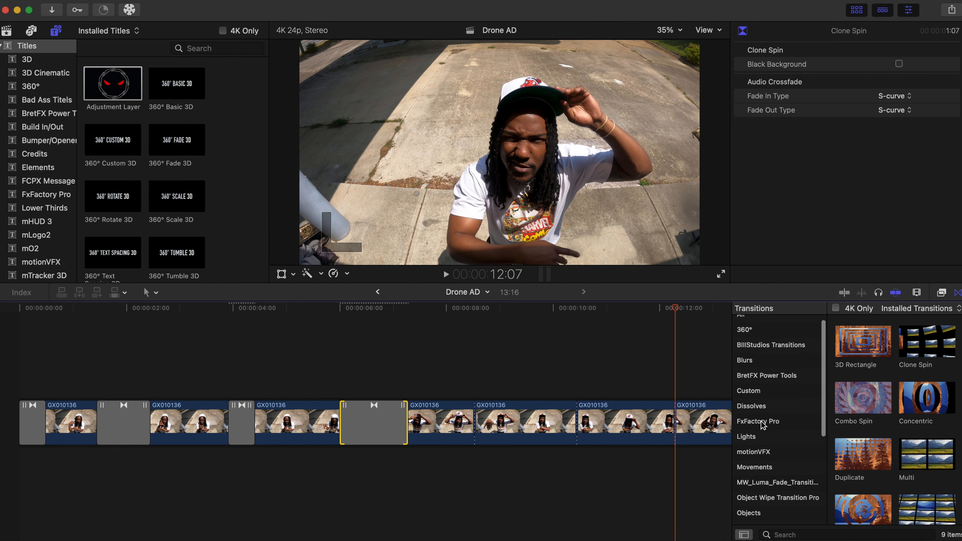
pyautogui.moveTo(937, 332); pyautogui.dragTo(463, 417)
pyautogui.moveTo(905, 362); pyautogui.dragTo(577, 421)
pyautogui.hscroll(-3, 610, 431)
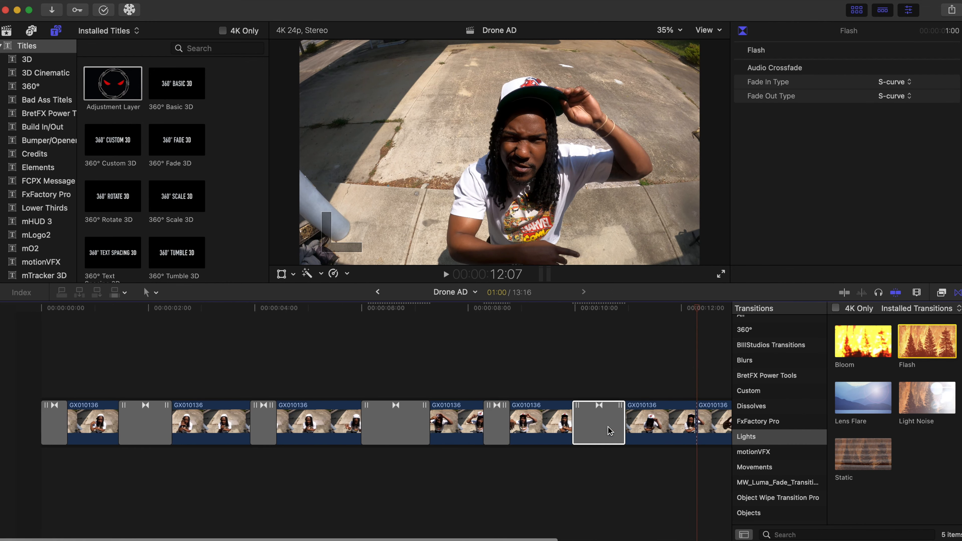
pyautogui.moveTo(928, 348); pyautogui.dragTo(485, 425)
# Preview the sequence with its transitions from start to end and return the playhead to the start
pyautogui.hscroll(-5, 483, 421)
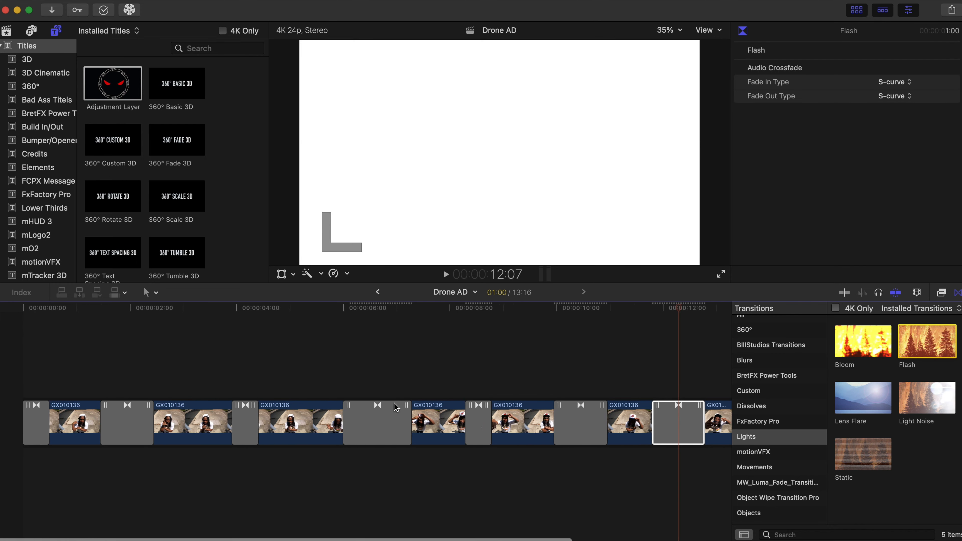
pyautogui.click(6, 370)
pyautogui.press('space')
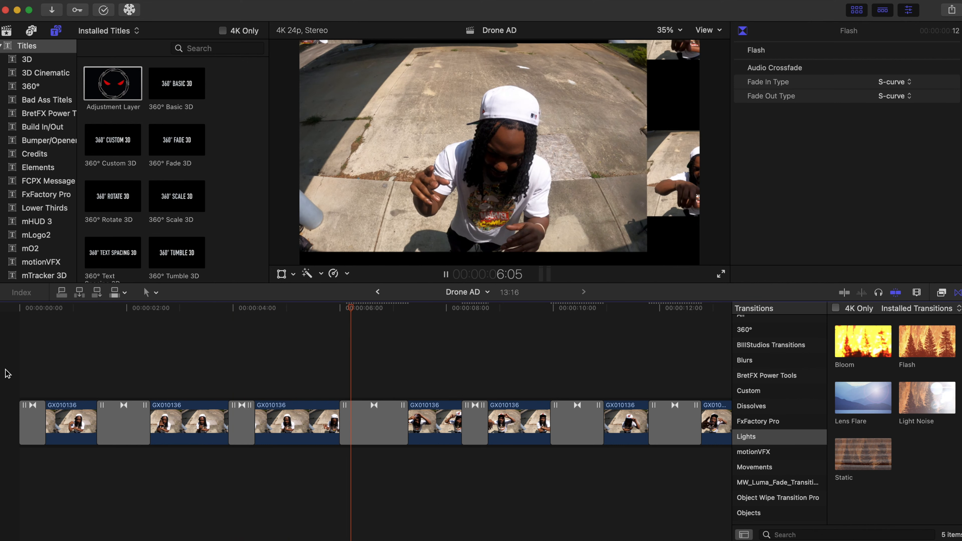
pyautogui.press('space')
pyautogui.click(317, 422)
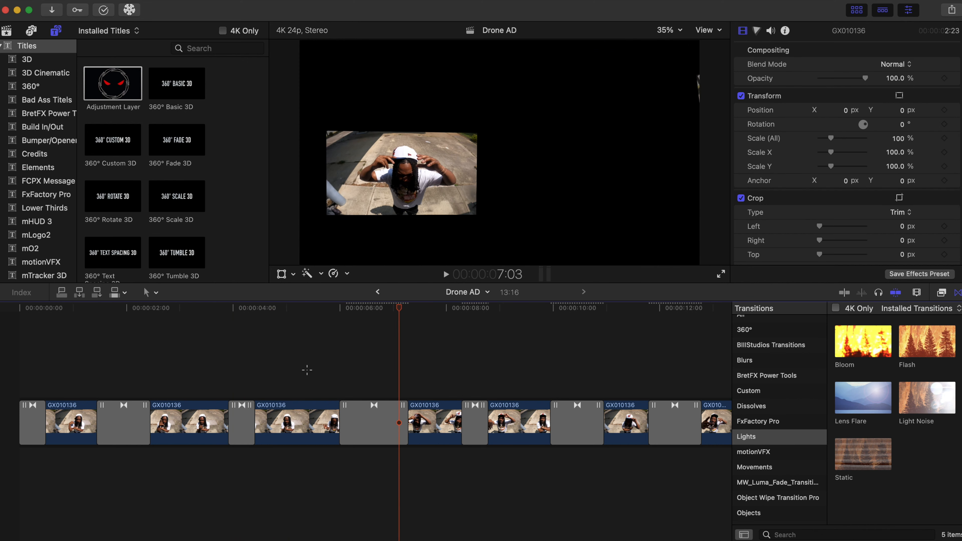
pyautogui.click(306, 373)
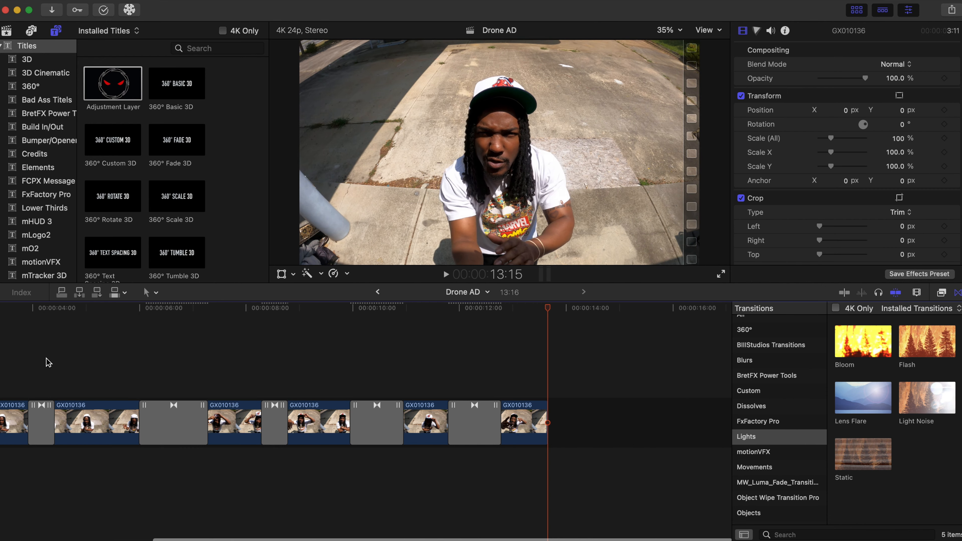
pyautogui.click(18, 367)
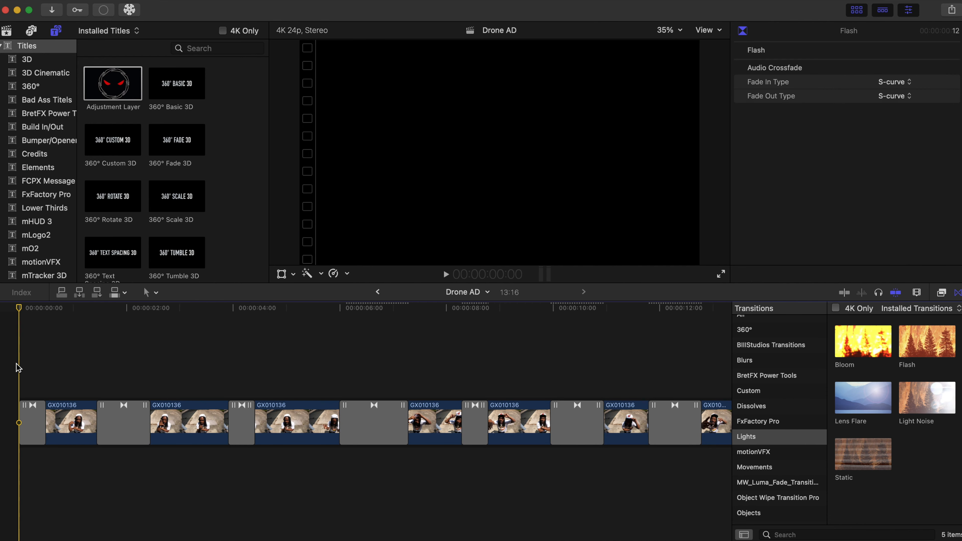